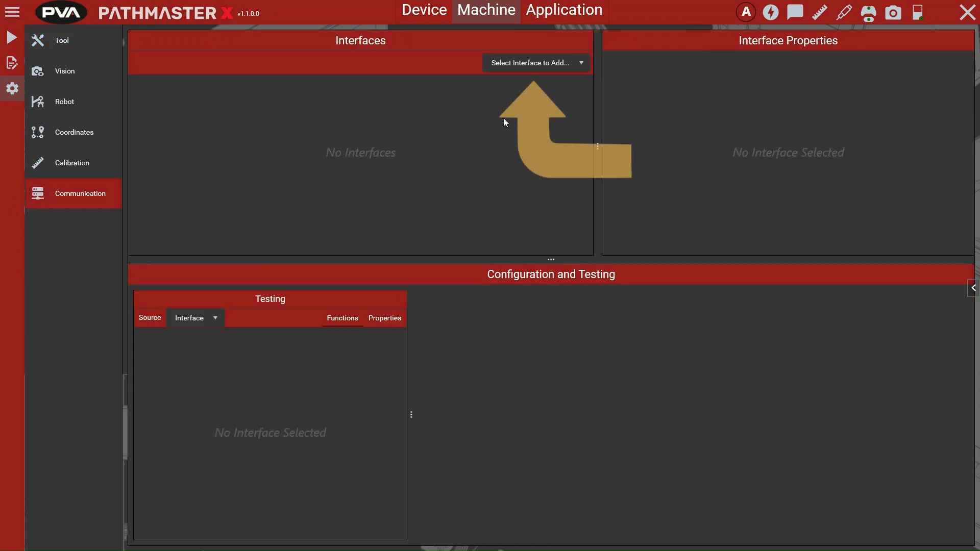
Add an MES communication interface and import the PVA.exmesprotocol file from the Desktop into its configuration
{"action": "left_click", "coordinate": [543, 63]}
{"action": "left_click", "coordinate": [549, 94]}
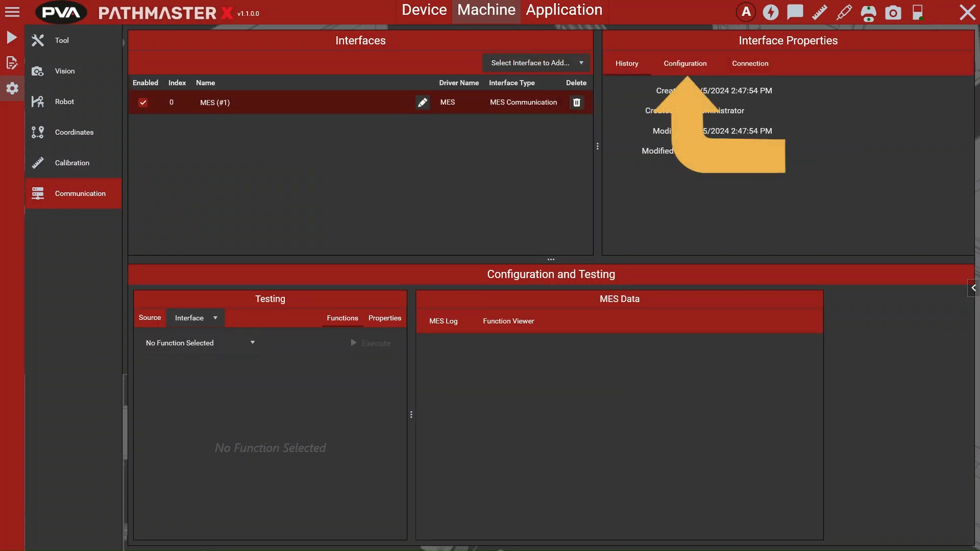
{"action": "left_click", "coordinate": [694, 64]}
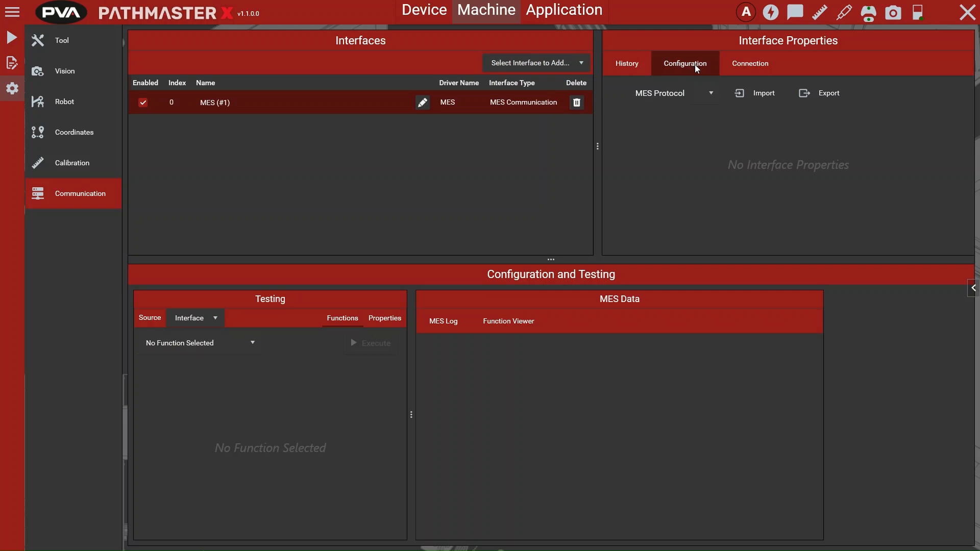
{"action": "left_click", "coordinate": [761, 94]}
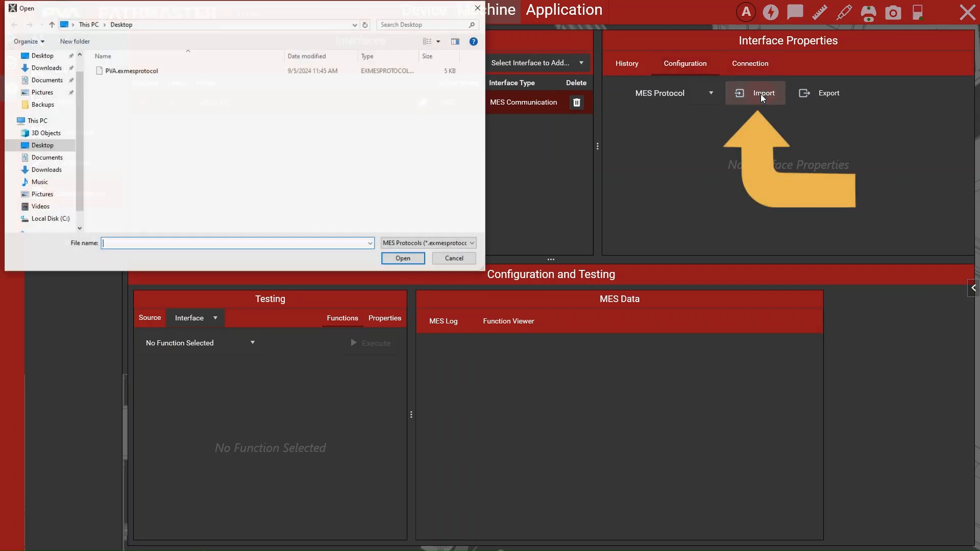
{"action": "left_click", "coordinate": [147, 72]}
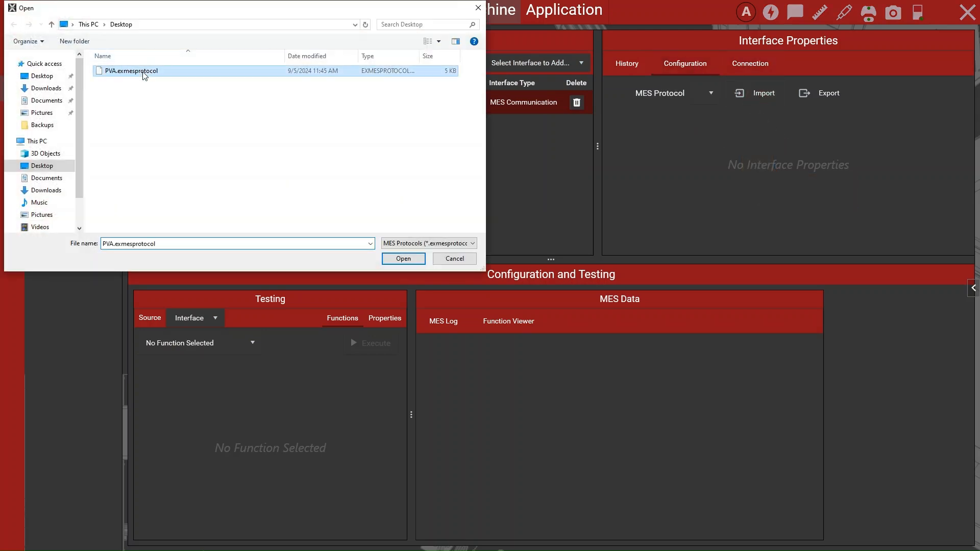
{"action": "left_click", "coordinate": [404, 258]}
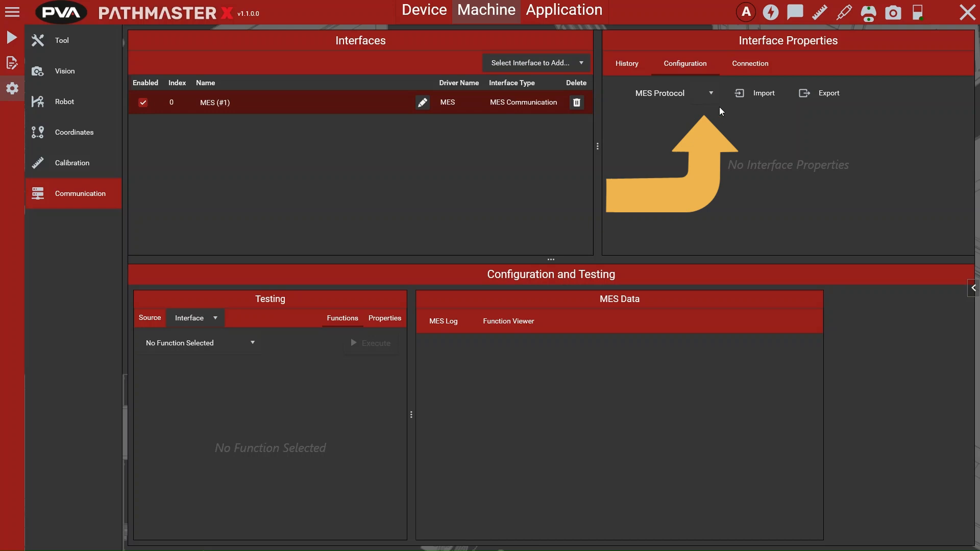
Set the interface's MES protocol to PVA and connect the interface over EthernetTCP
{"action": "left_click", "coordinate": [710, 91]}
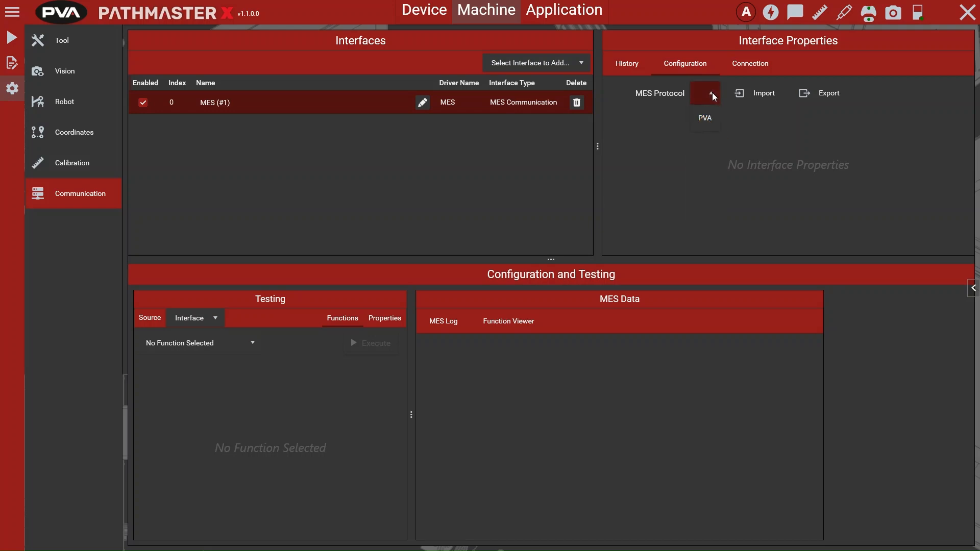
{"action": "left_click", "coordinate": [709, 120]}
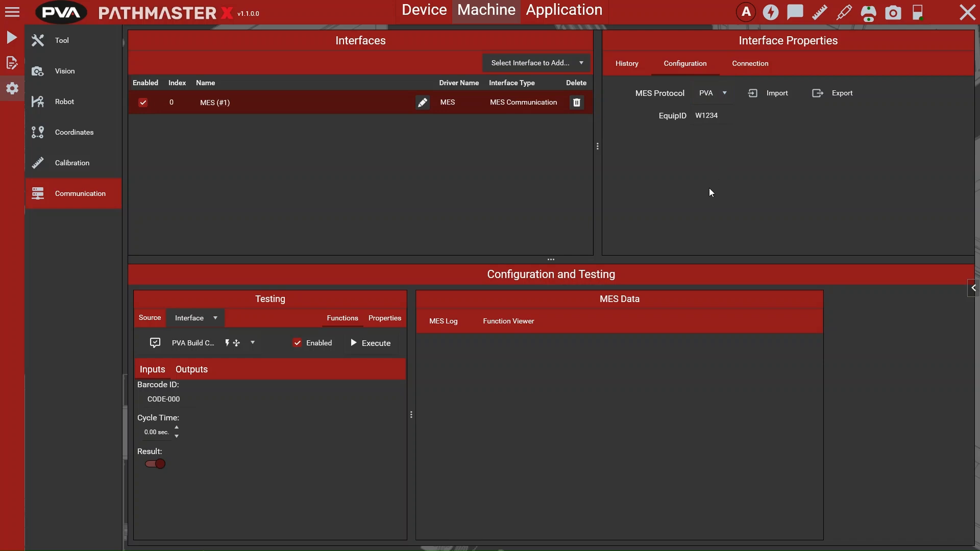
{"action": "left_click", "coordinate": [751, 64]}
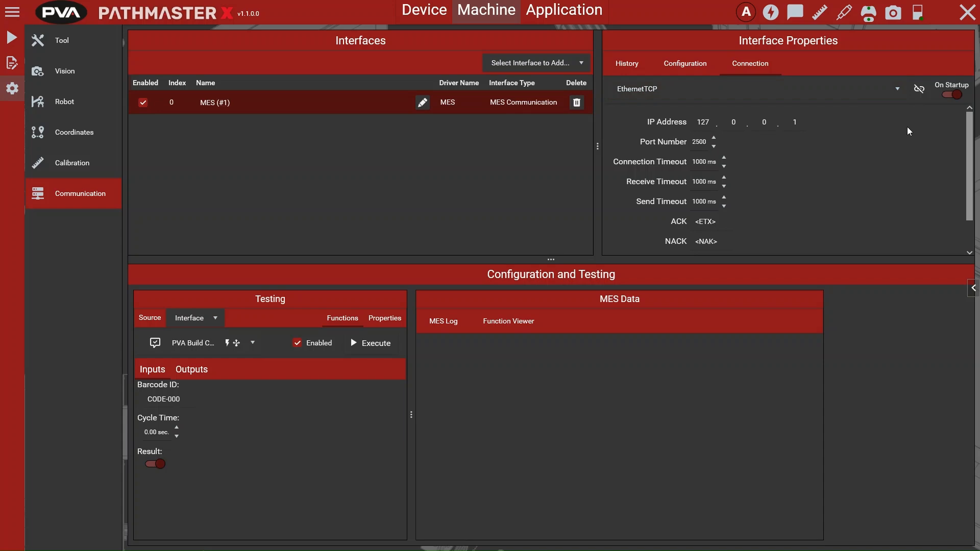
{"action": "left_click", "coordinate": [920, 90]}
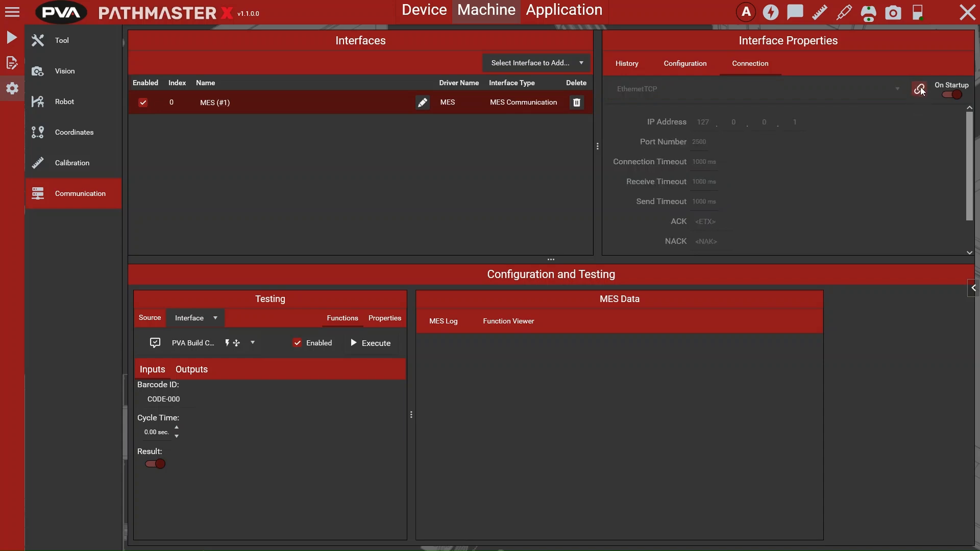
Test the interface by executing the PVA Ping, PVA Build Request and PVA Build Complete functions
{"action": "left_click", "coordinate": [236, 343]}
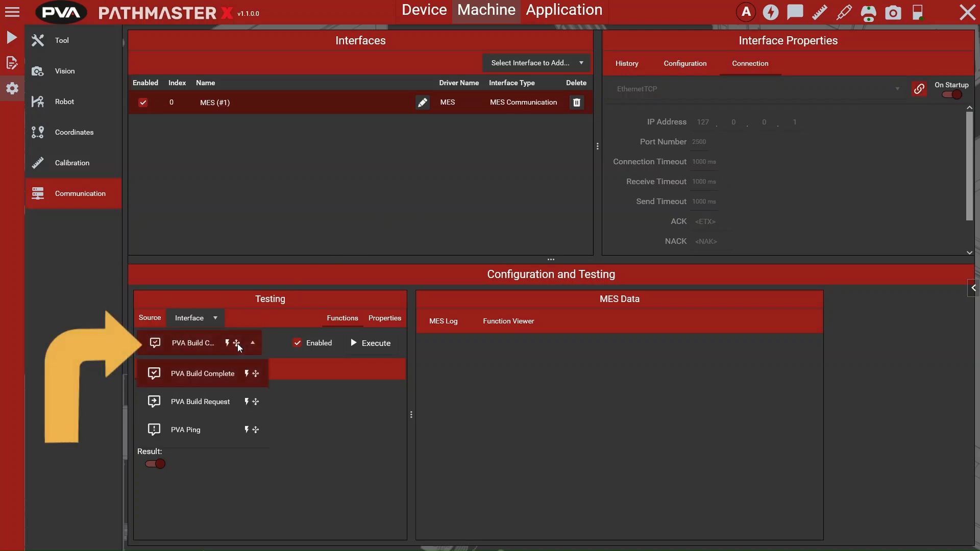
{"action": "left_click", "coordinate": [233, 431]}
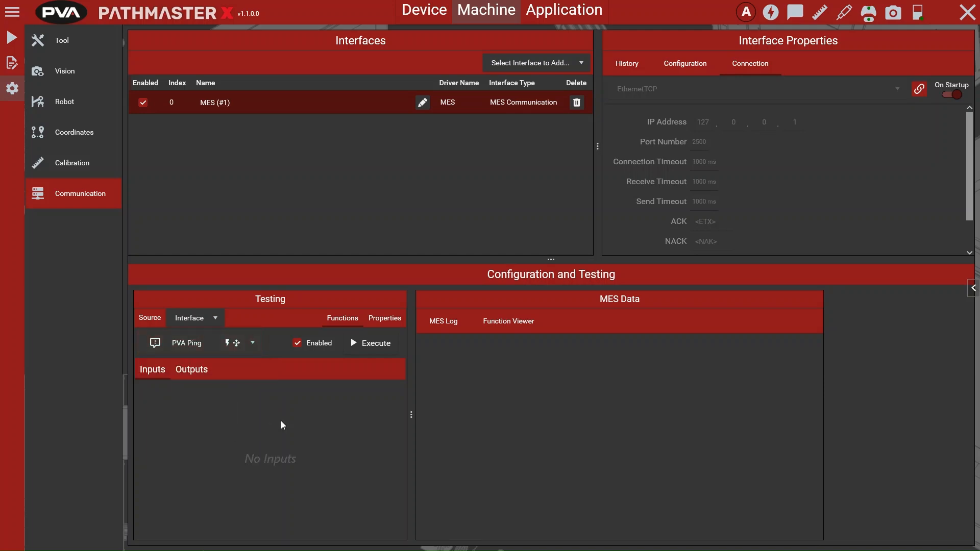
{"action": "left_click", "coordinate": [233, 343]}
{"action": "left_click", "coordinate": [225, 404]}
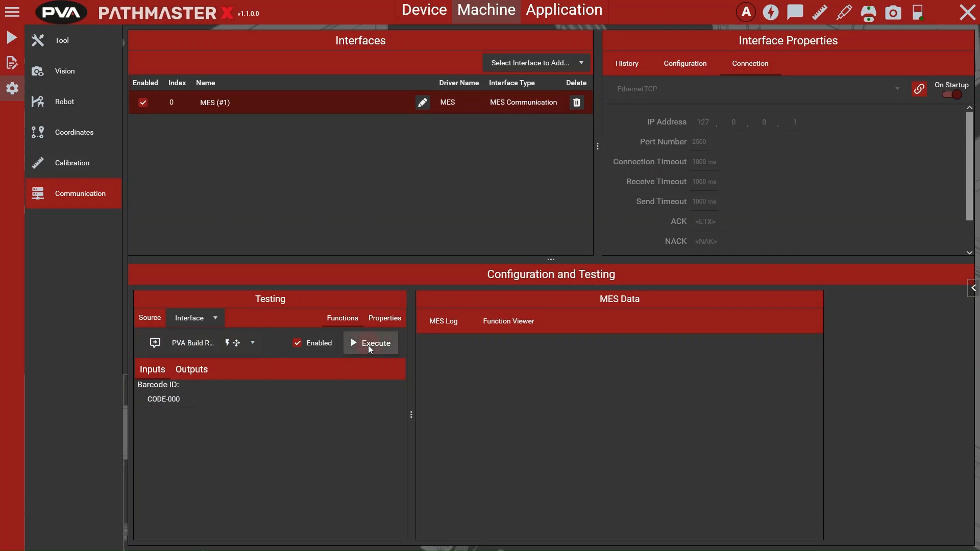
{"action": "left_click", "coordinate": [233, 343]}
{"action": "left_click", "coordinate": [226, 376]}
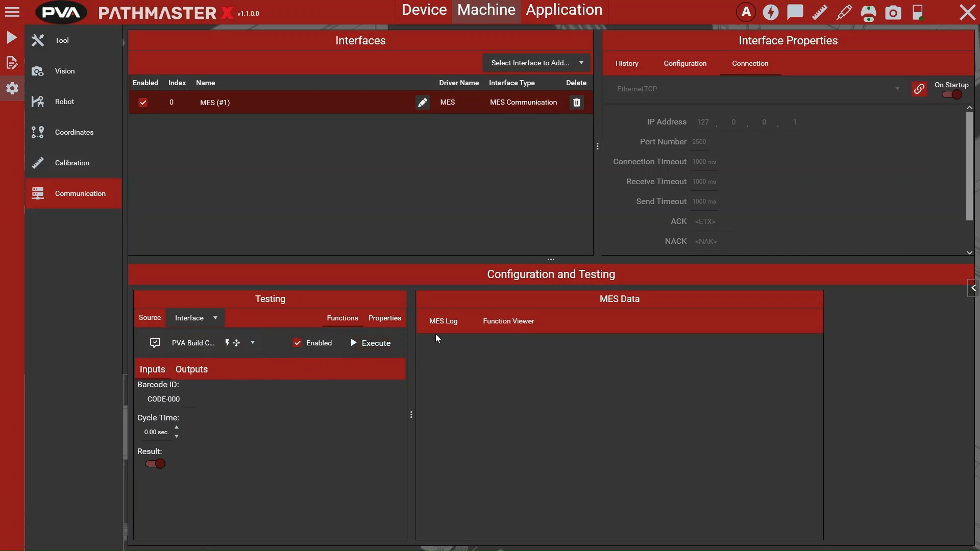
Review the exchanged messages in the MES log, both in the MES data area and in the notifications popup
{"action": "left_click", "coordinate": [442, 323]}
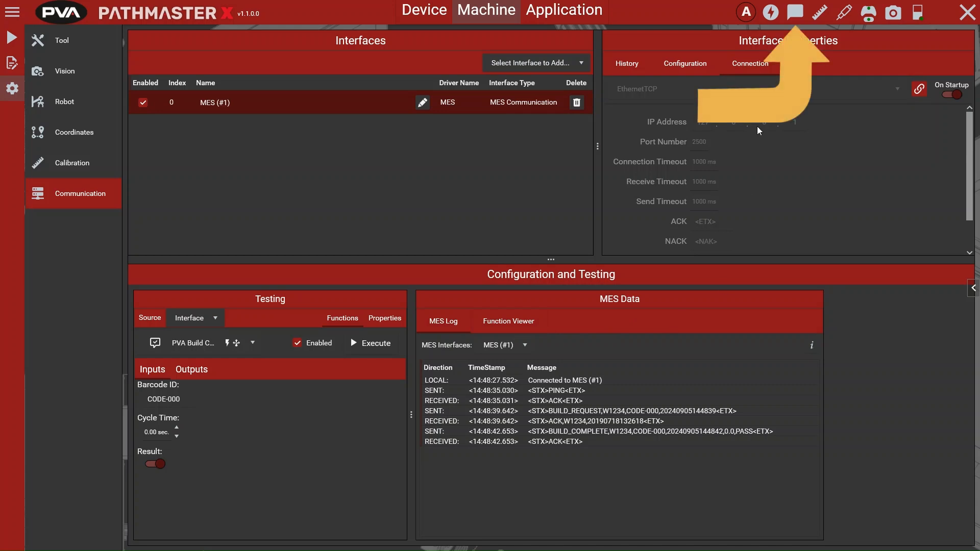
{"action": "left_click", "coordinate": [794, 12]}
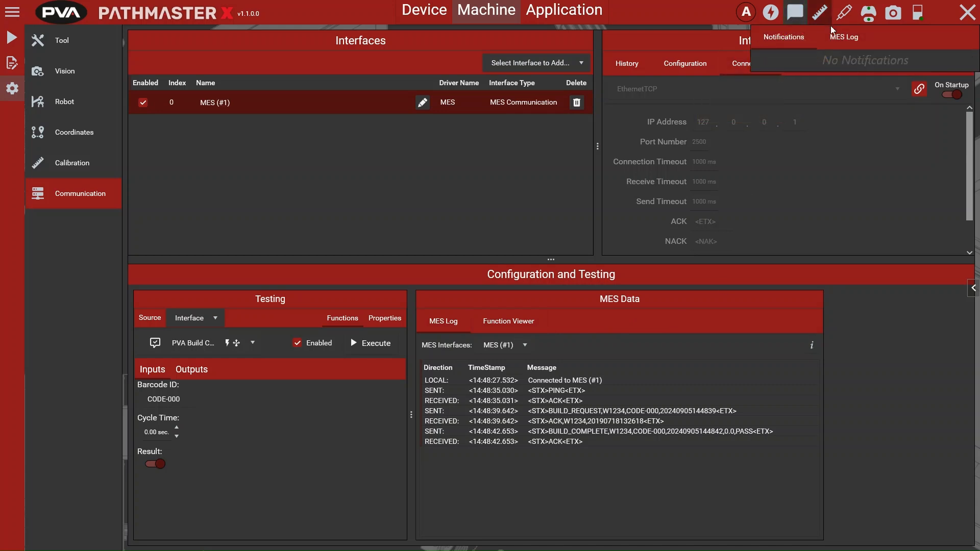
{"action": "left_click", "coordinate": [842, 37]}
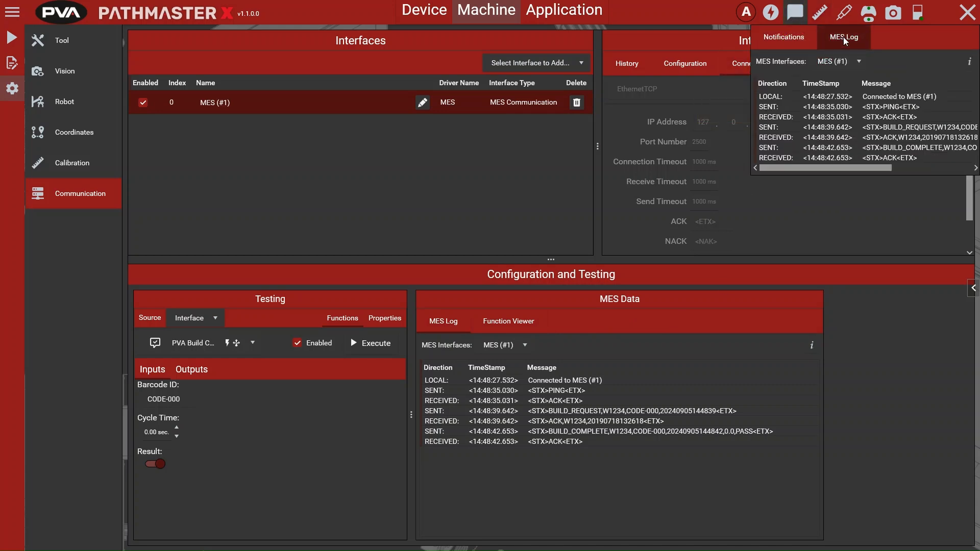
{"action": "left_click", "coordinate": [799, 17]}
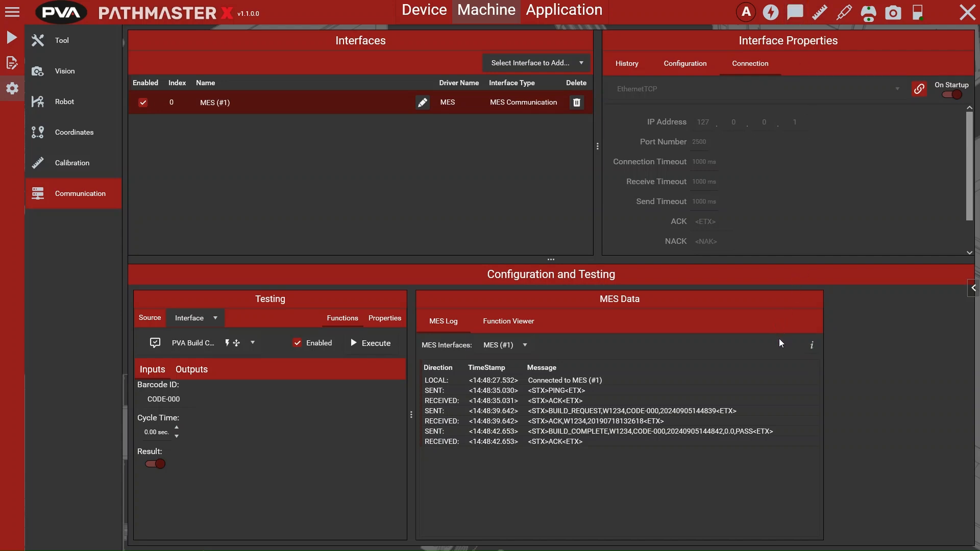
Try Hexadecimal for the MES log's non-printable characters, set them to None, and clear the log
{"action": "left_click", "coordinate": [811, 346]}
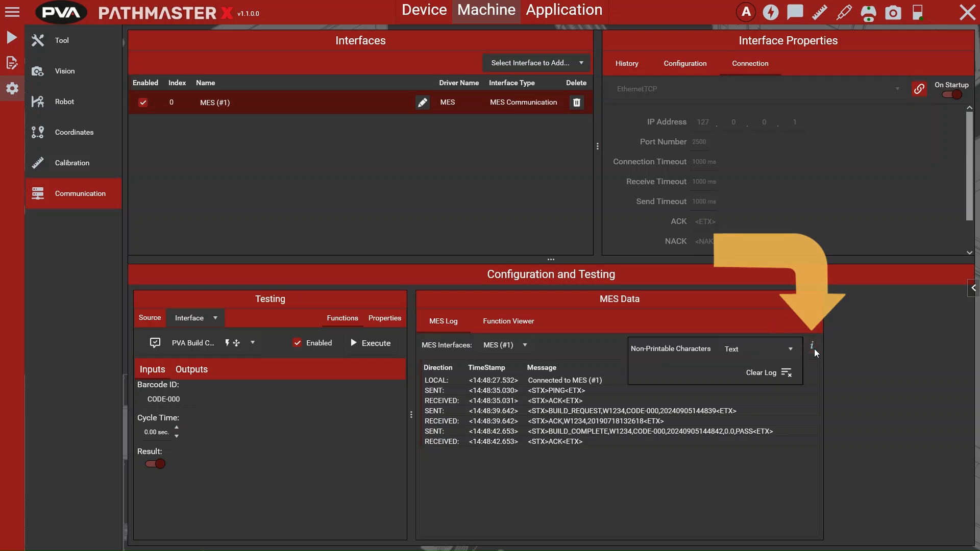
{"action": "left_click", "coordinate": [770, 351]}
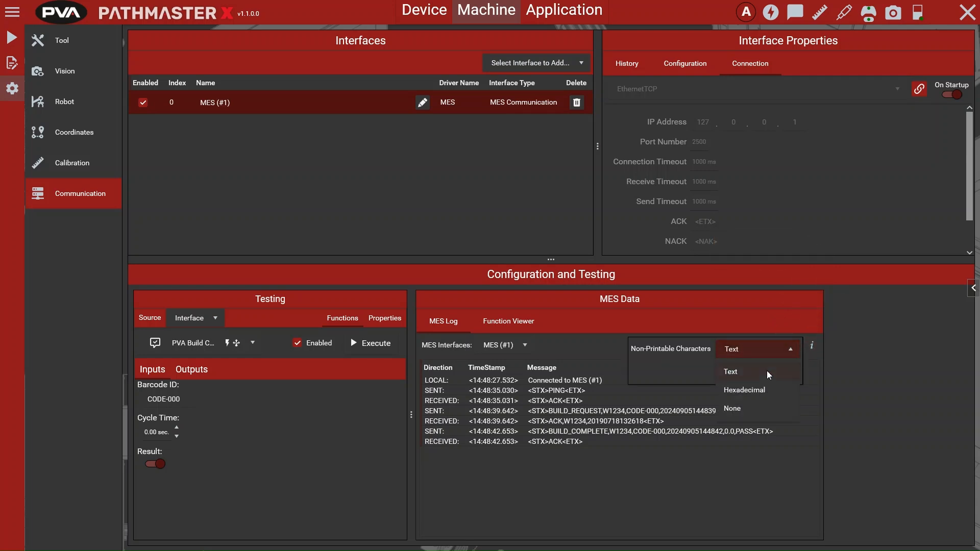
{"action": "left_click", "coordinate": [761, 389]}
{"action": "left_click", "coordinate": [767, 350]}
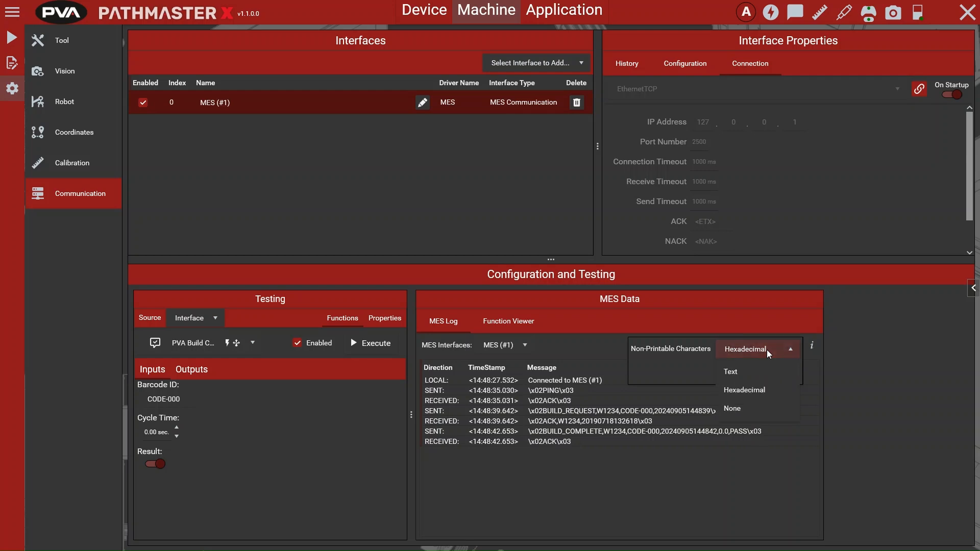
{"action": "left_click", "coordinate": [756, 408]}
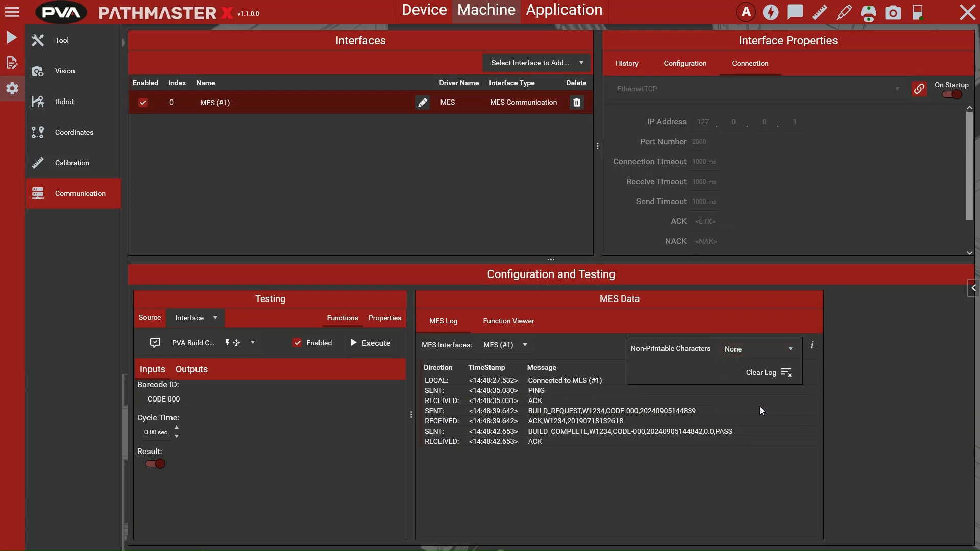
{"action": "left_click", "coordinate": [774, 374]}
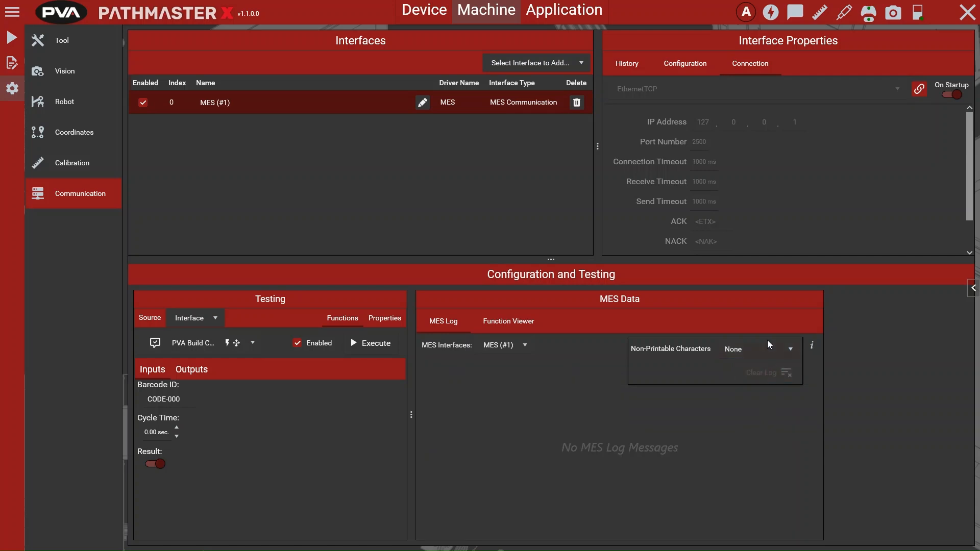
Open the Function Viewer of the MES data
{"action": "left_click", "coordinate": [522, 321]}
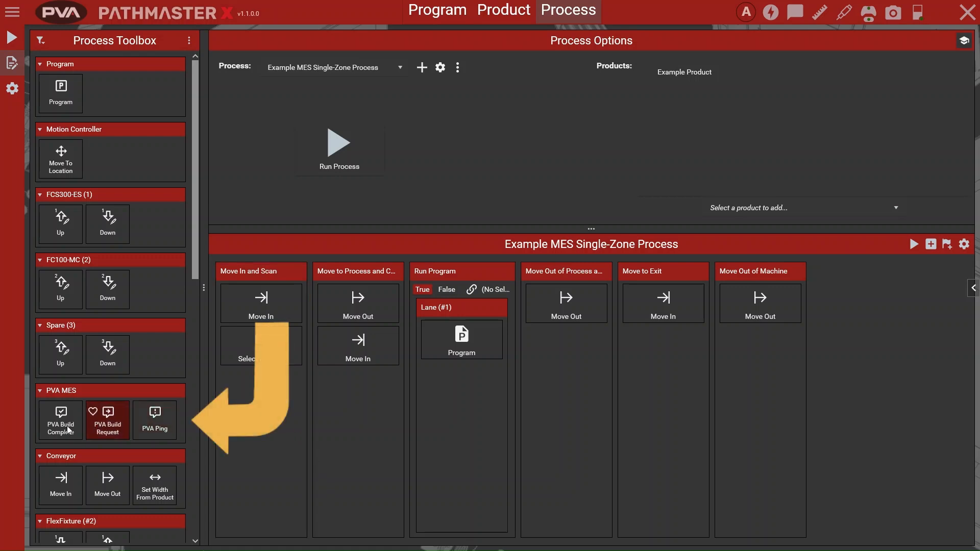
Add PVA Build Request to the Move to Process and Check In lane and PVA Build Complete to the Move Out of Process lane
{"action": "left_click_drag", "start_coordinate": [96, 414], "coordinate": [337, 396]}
{"action": "left_click_drag", "start_coordinate": [60, 419], "coordinate": [566, 358]}
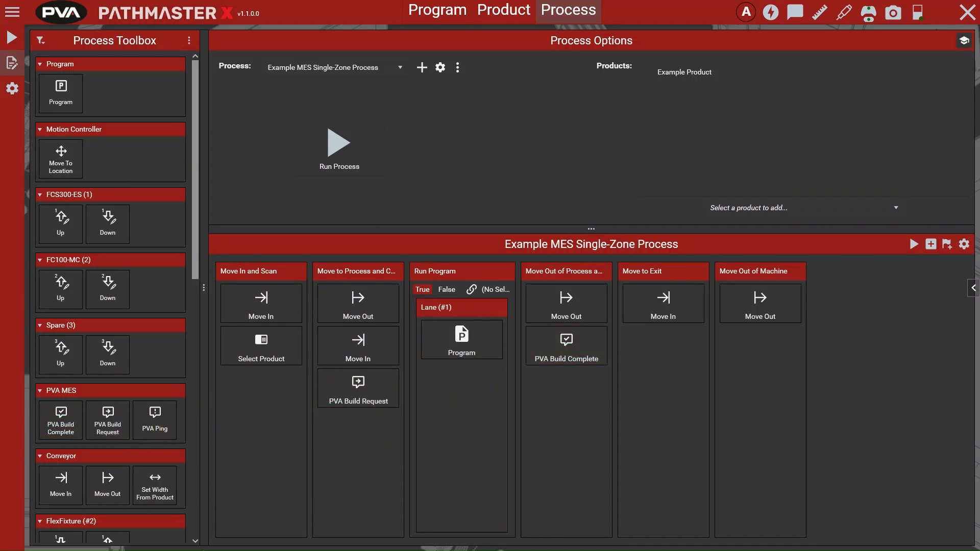
Examine the script inputs of the PVA Build Request and PVA Build Complete steps in the process
{"action": "left_click", "coordinate": [389, 379]}
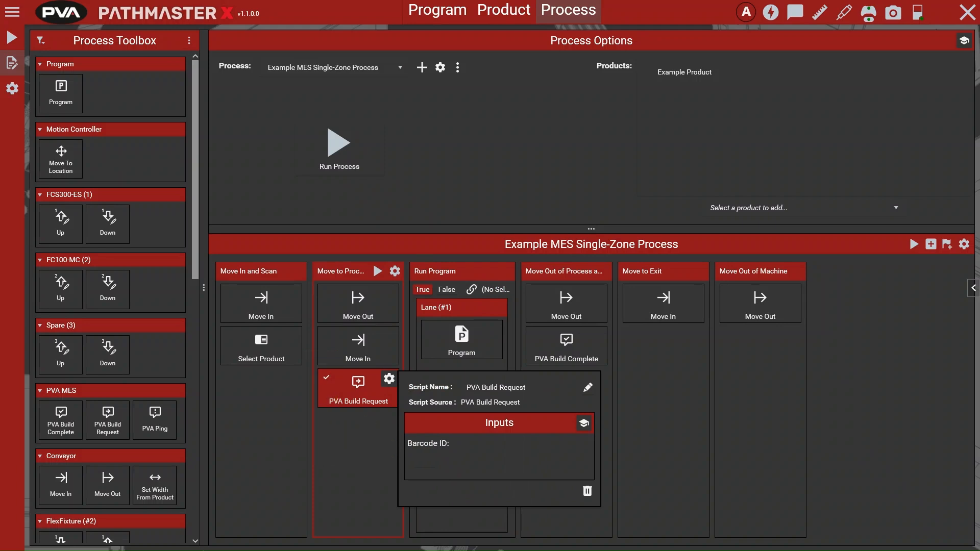
{"action": "left_click", "coordinate": [389, 379]}
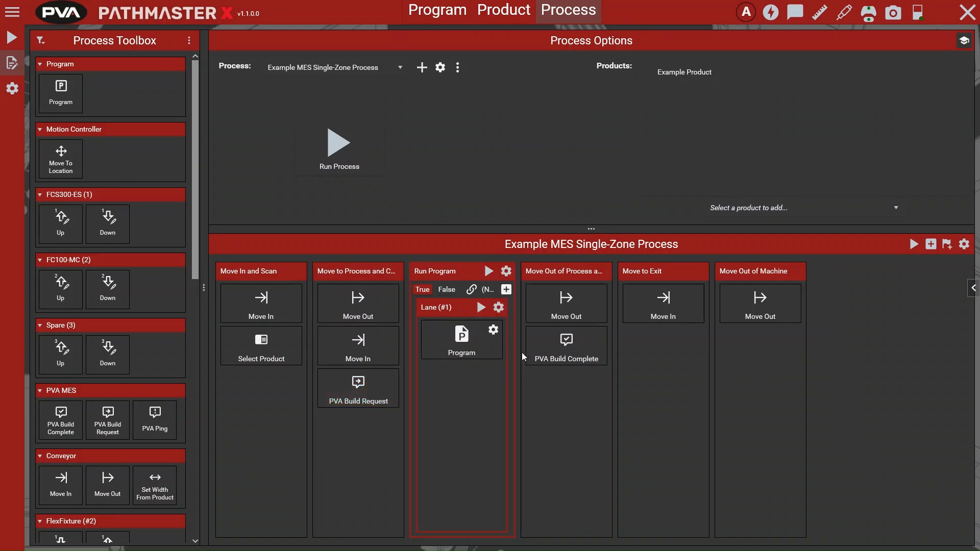
{"action": "left_click", "coordinate": [559, 350]}
{"action": "left_click", "coordinate": [597, 336]}
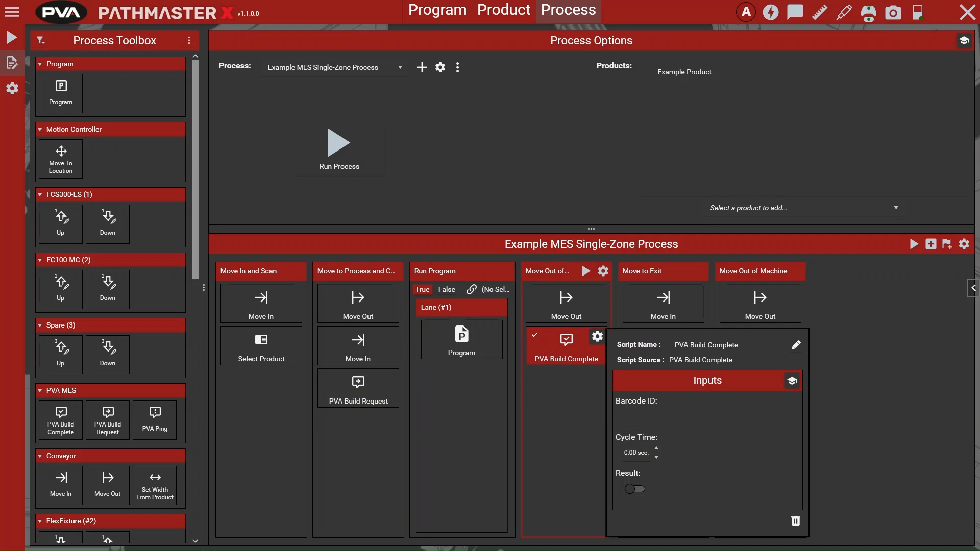
{"action": "left_click", "coordinate": [596, 337]}
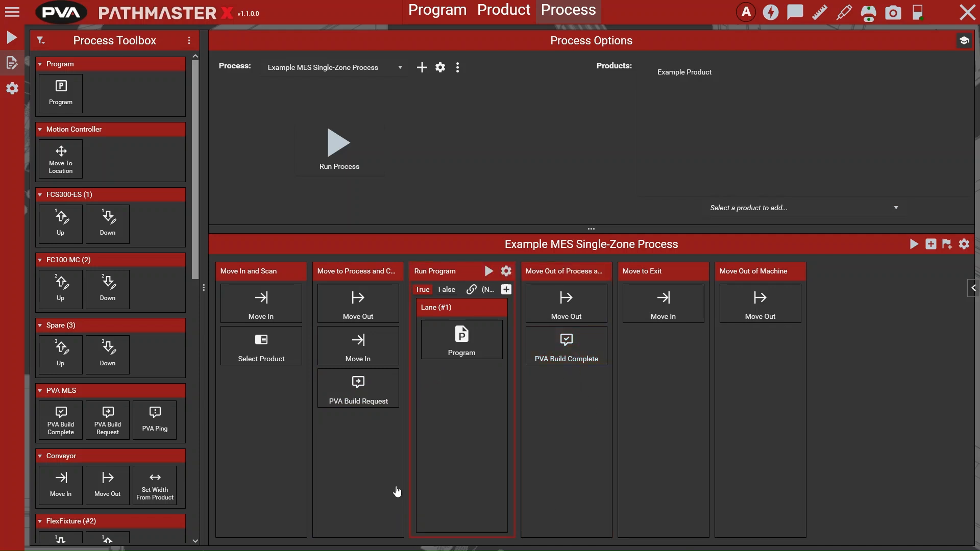
{"action": "left_click", "coordinate": [389, 380]}
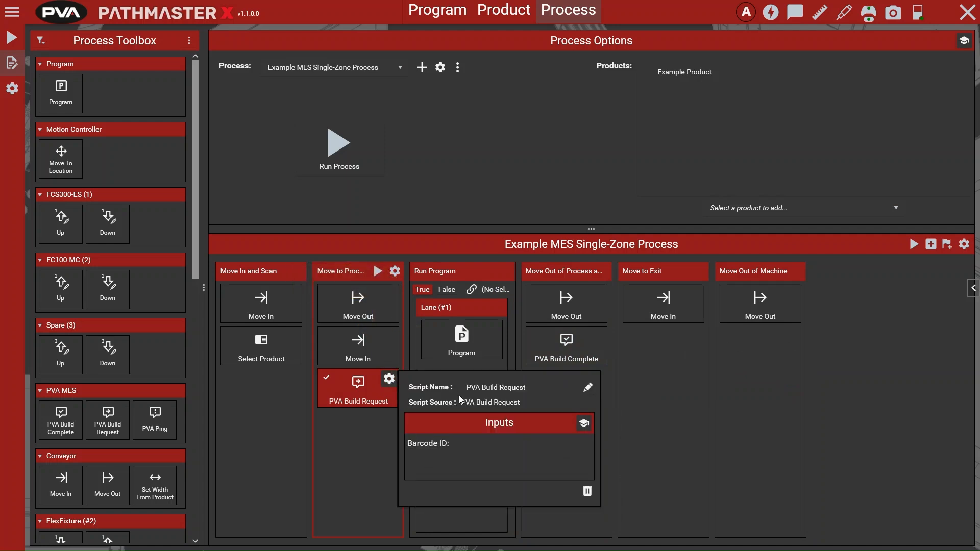
{"action": "left_click", "coordinate": [585, 425]}
{"action": "left_click", "coordinate": [389, 379]}
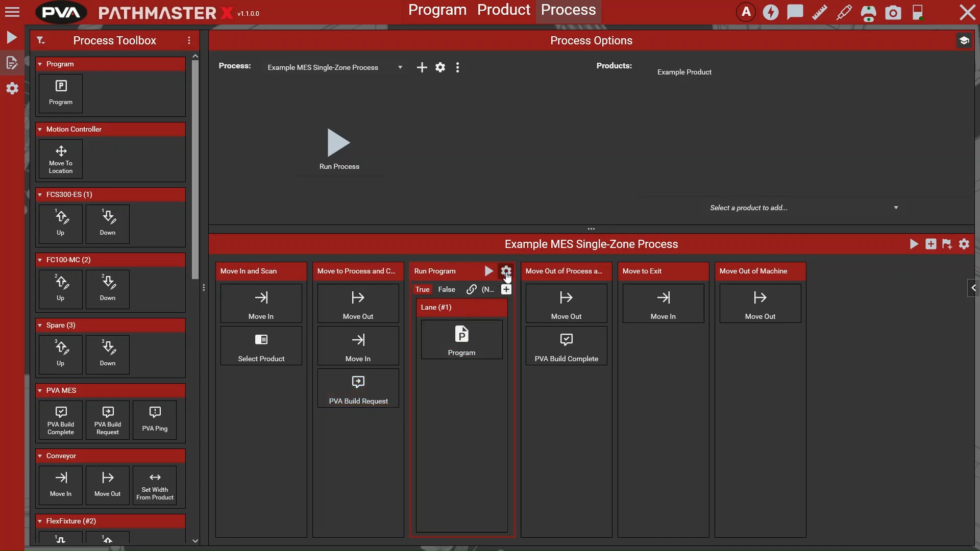
Set the Run Program lane's condition to the Status output of PVA Build Request
{"action": "left_click", "coordinate": [506, 271]}
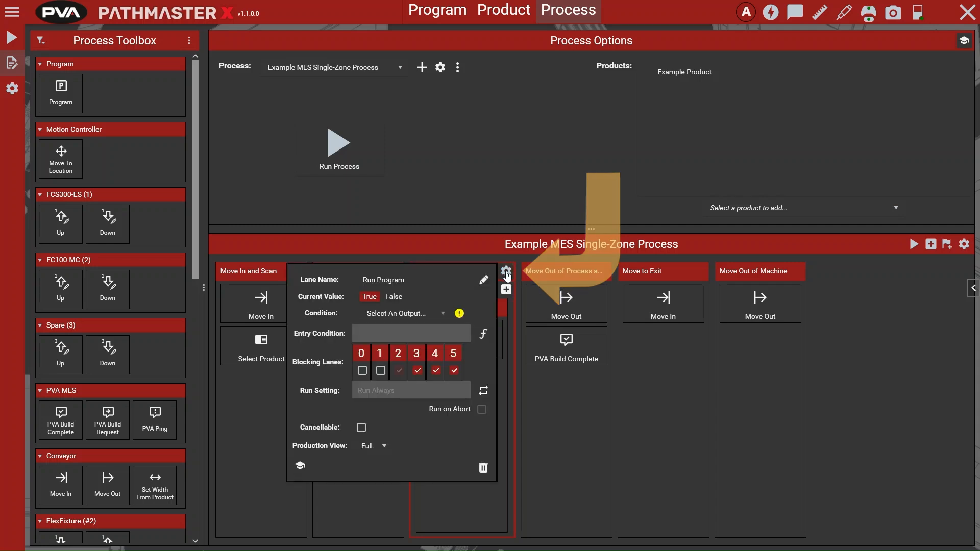
{"action": "left_click", "coordinate": [429, 314]}
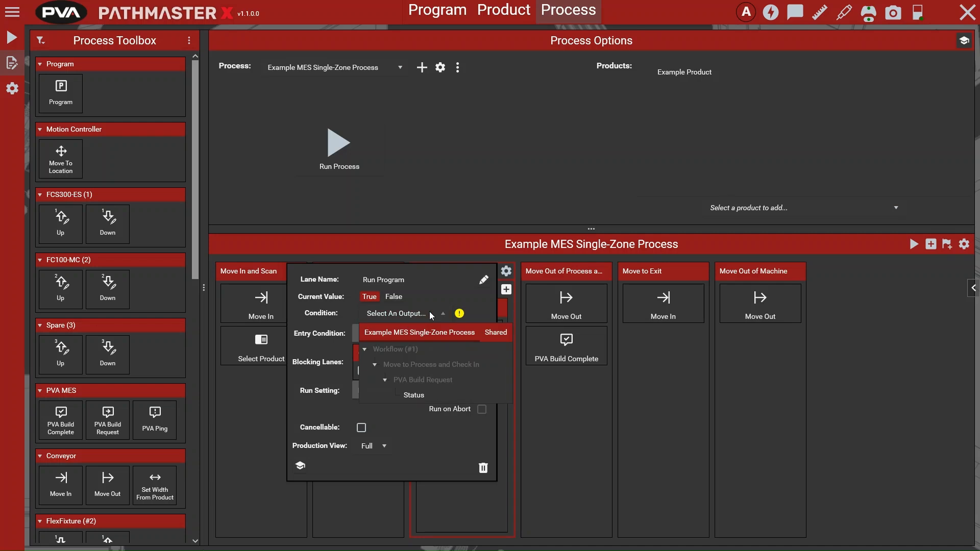
{"action": "left_click", "coordinate": [438, 397]}
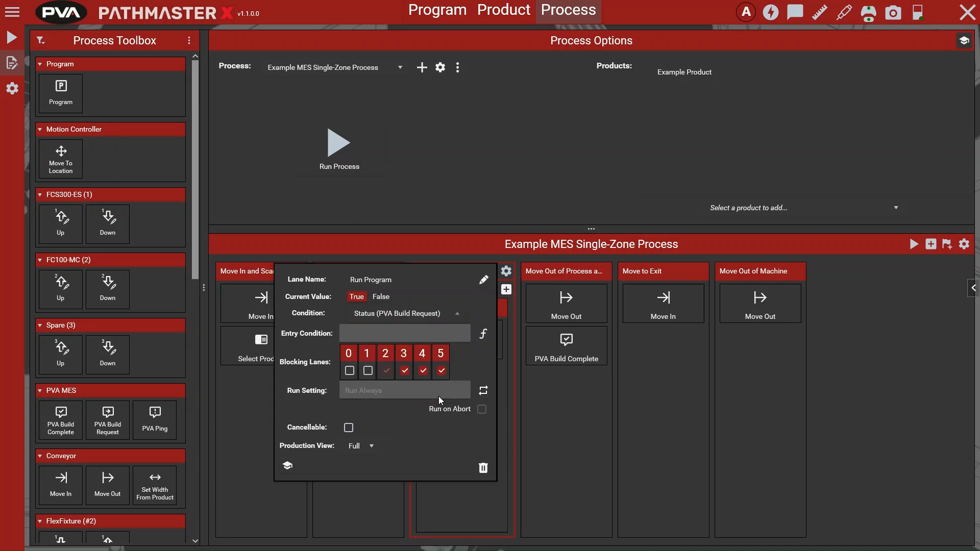
{"action": "left_click", "coordinate": [461, 247]}
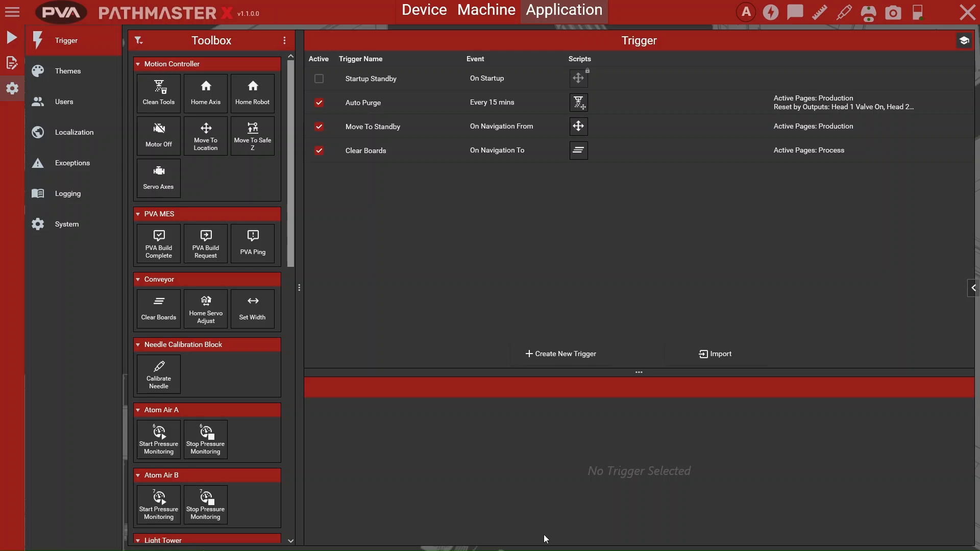
Create a new trigger with Application as its source and Startup as its event
{"action": "left_click", "coordinate": [567, 354]}
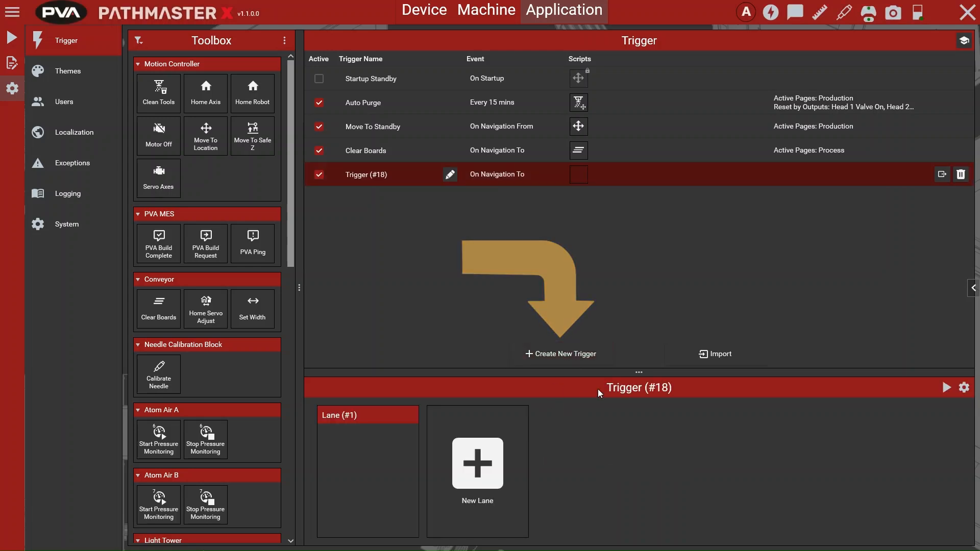
{"action": "left_click", "coordinate": [963, 388]}
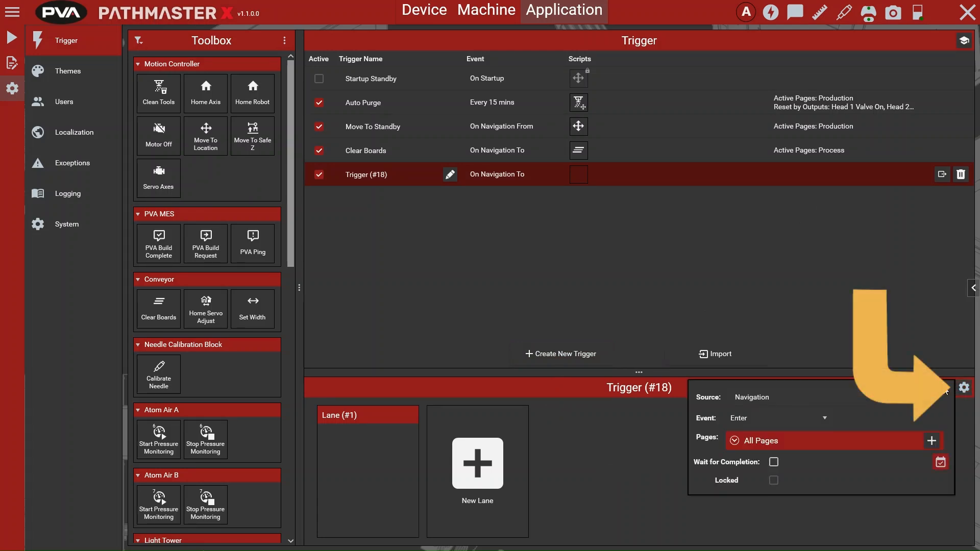
{"action": "left_click", "coordinate": [795, 404]}
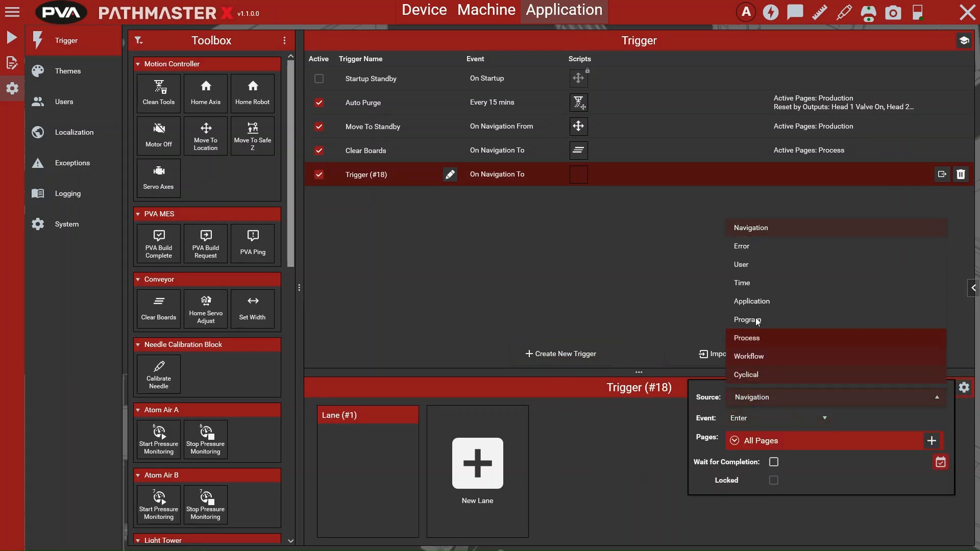
{"action": "left_click", "coordinate": [756, 301]}
{"action": "left_click", "coordinate": [777, 419]}
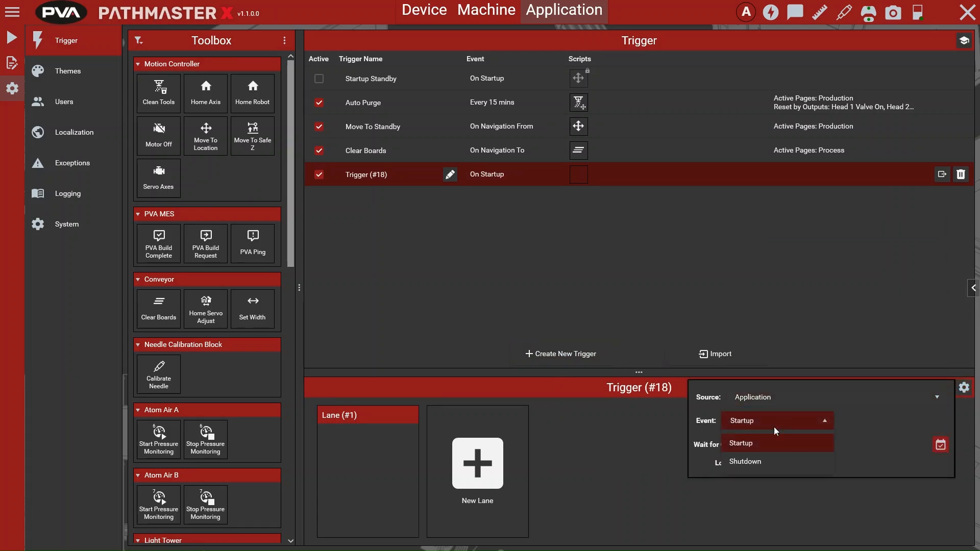
{"action": "left_click", "coordinate": [764, 443]}
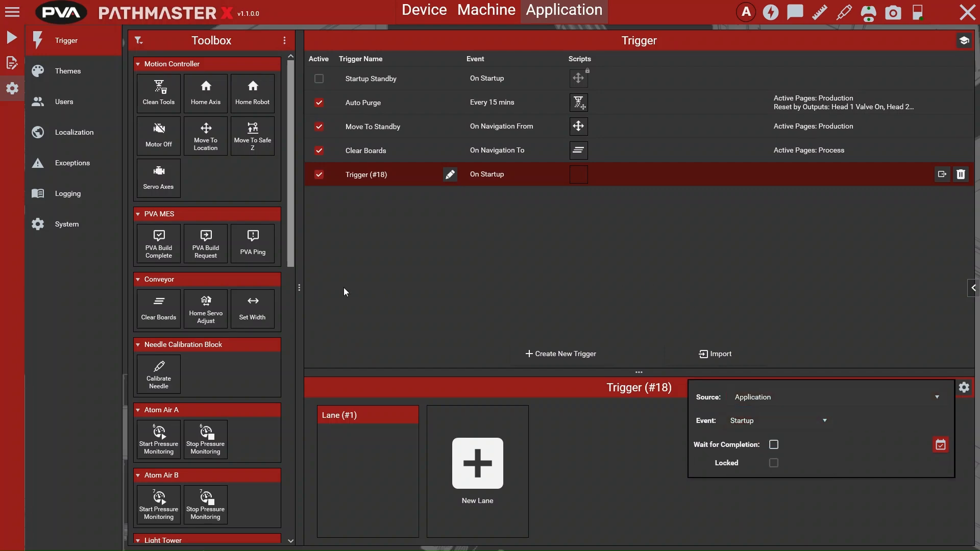
Add the PVA Ping function to the first lane of the new startup trigger
{"action": "left_click_drag", "start_coordinate": [268, 258], "coordinate": [334, 428]}
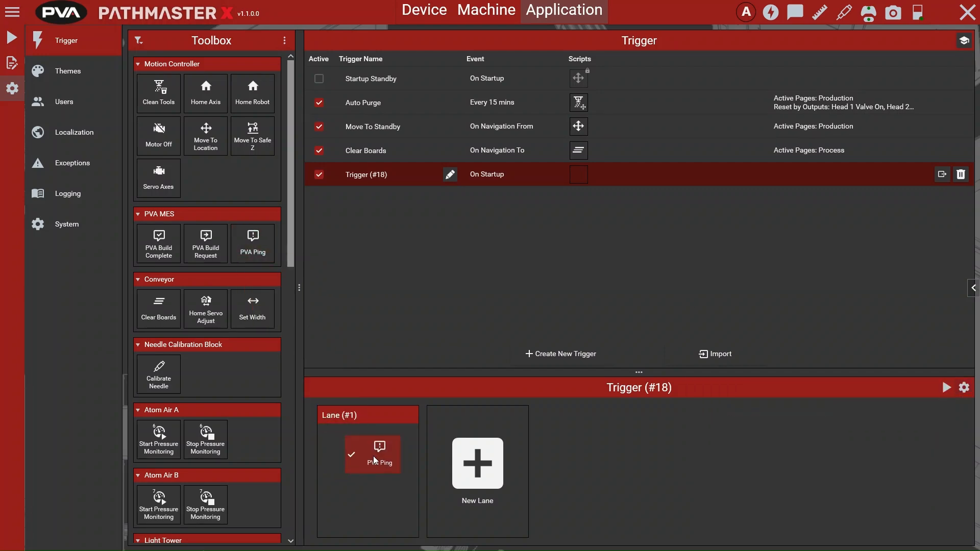
{"action": "left_click_drag", "start_coordinate": [372, 456], "coordinate": [370, 456]}
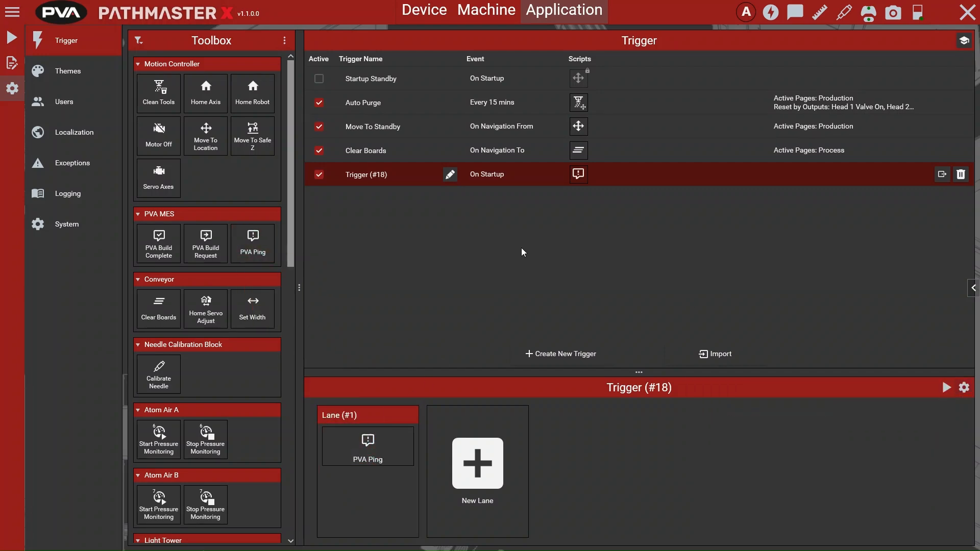